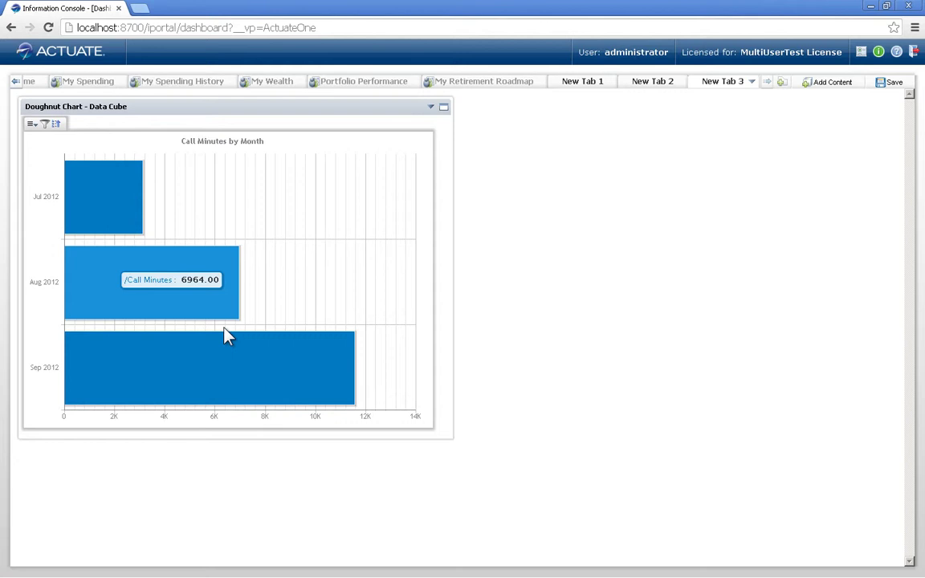
Step: From Add Content, go to the top gadget categories and open the Data Selection folder
click(847, 89)
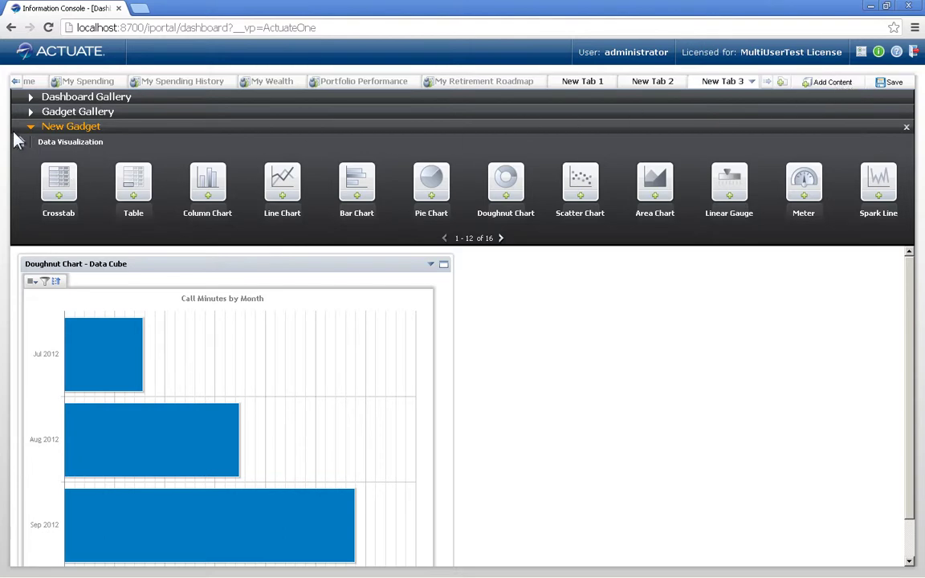
click(20, 142)
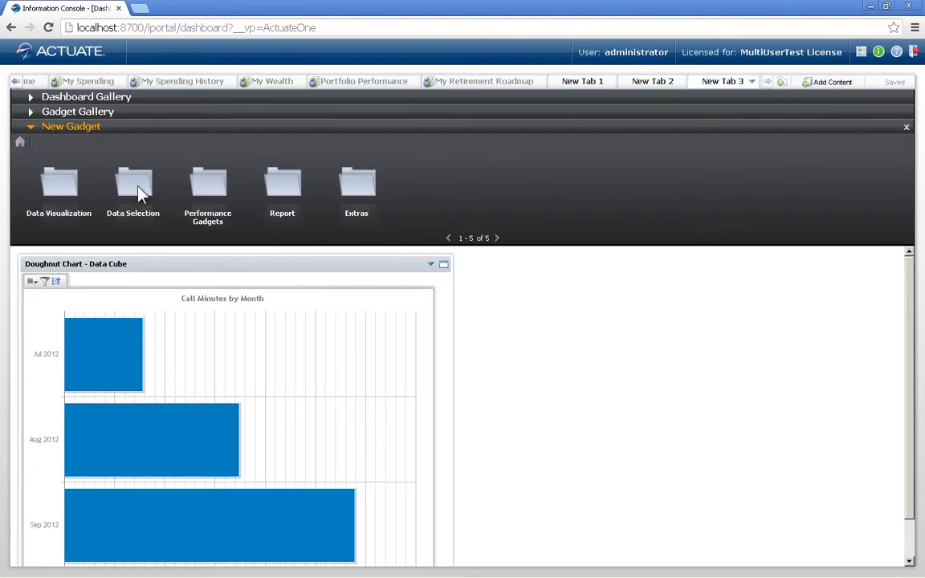
click(138, 191)
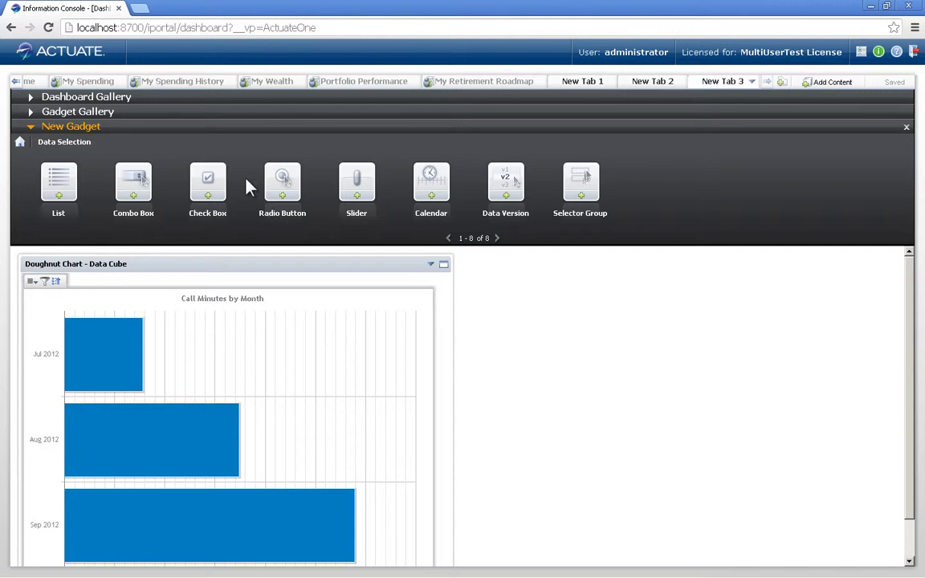
Step: Place a Check Box selector above the chart using the Call Center Analysis Data Cube's Year field
drag(207, 183, 37, 271)
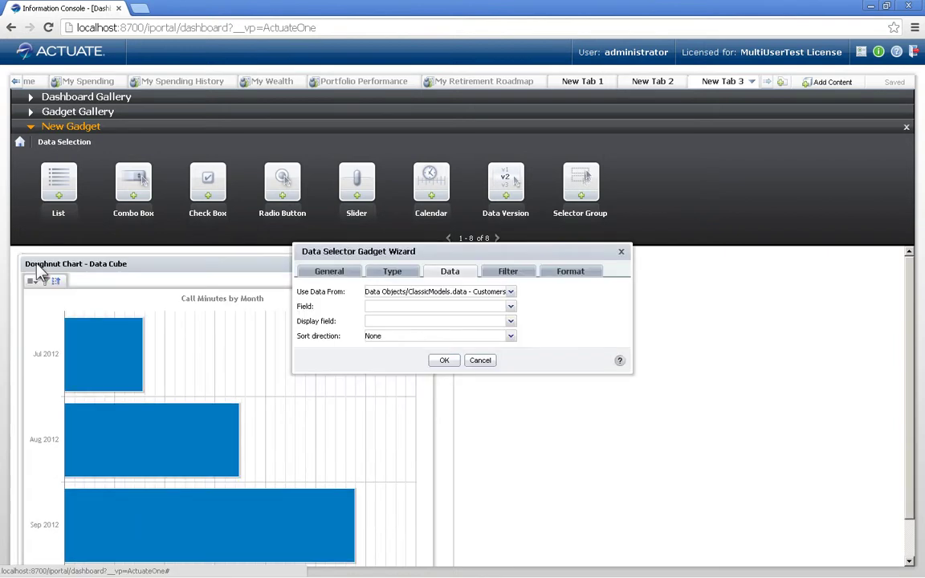
click(512, 294)
drag(511, 327, 516, 382)
click(425, 378)
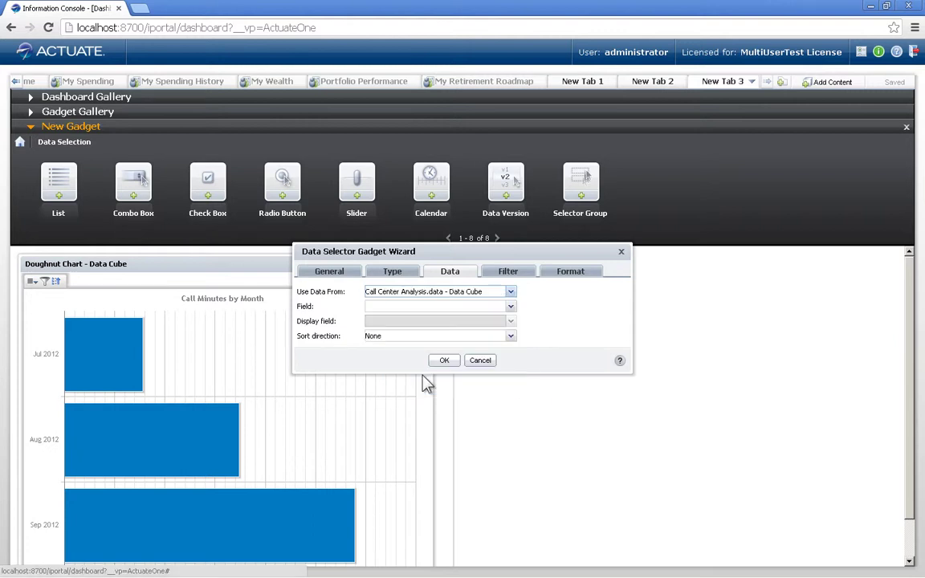
click(512, 310)
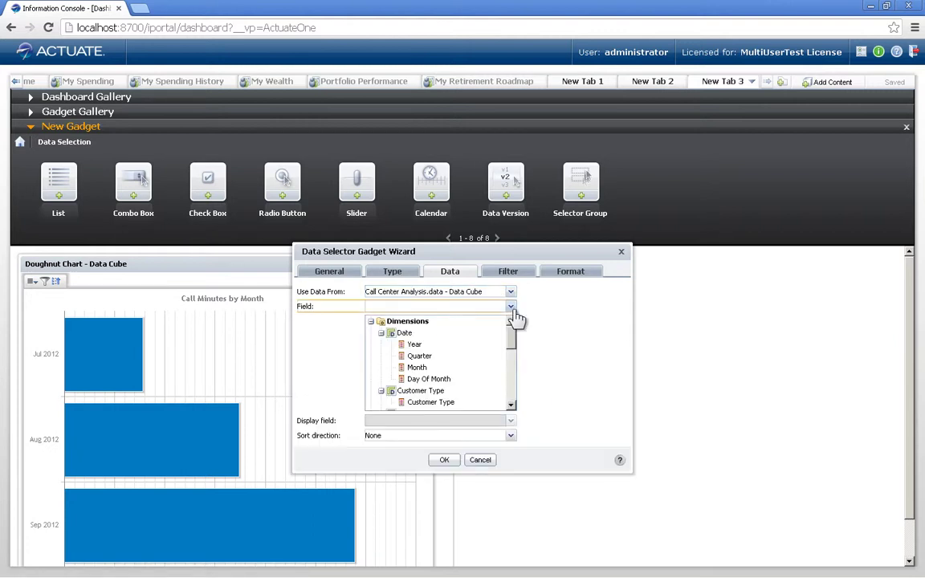
click(412, 346)
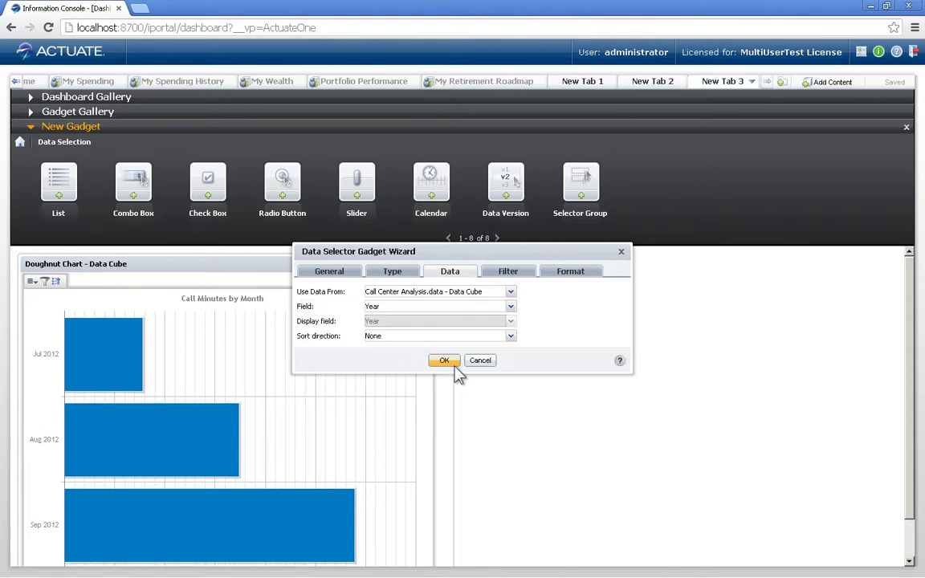
click(445, 361)
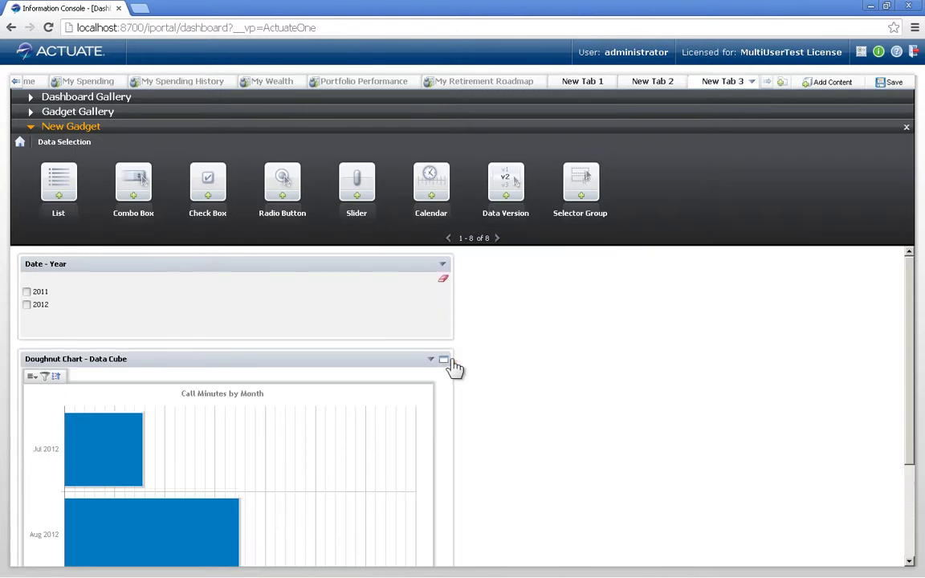
Step: Drill the chart up from months through quarters to years, then tick 2011 and 2012
click(906, 128)
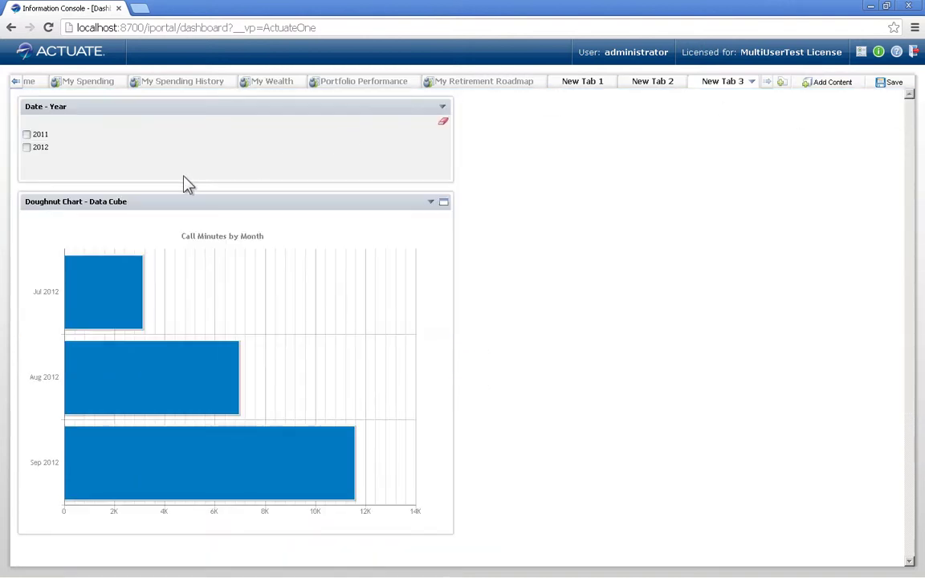
mouse_move(123, 273)
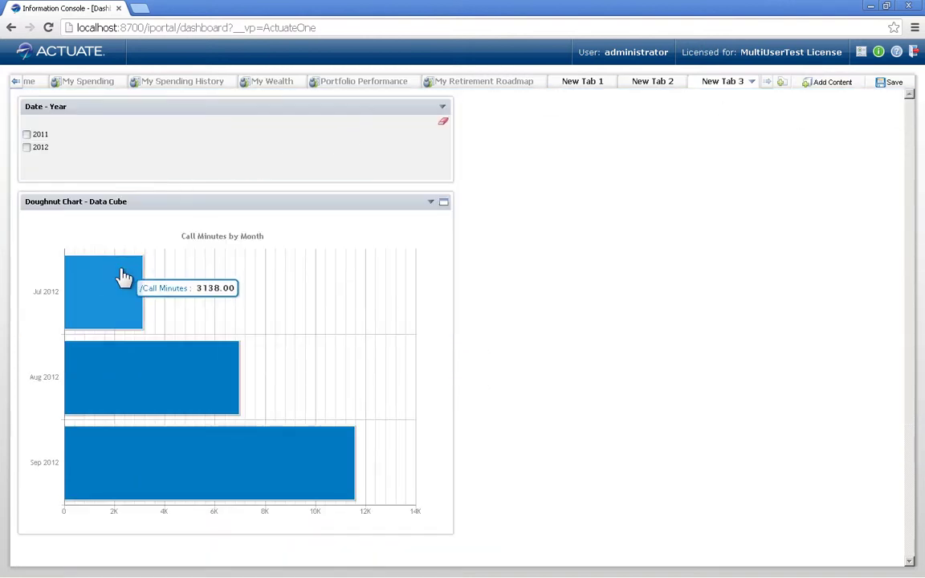
right_click(123, 275)
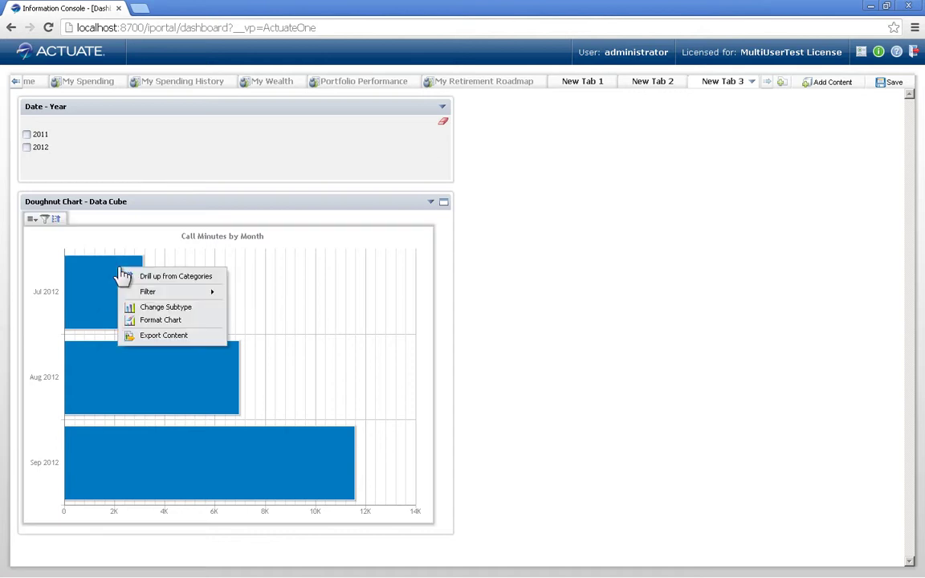
click(176, 277)
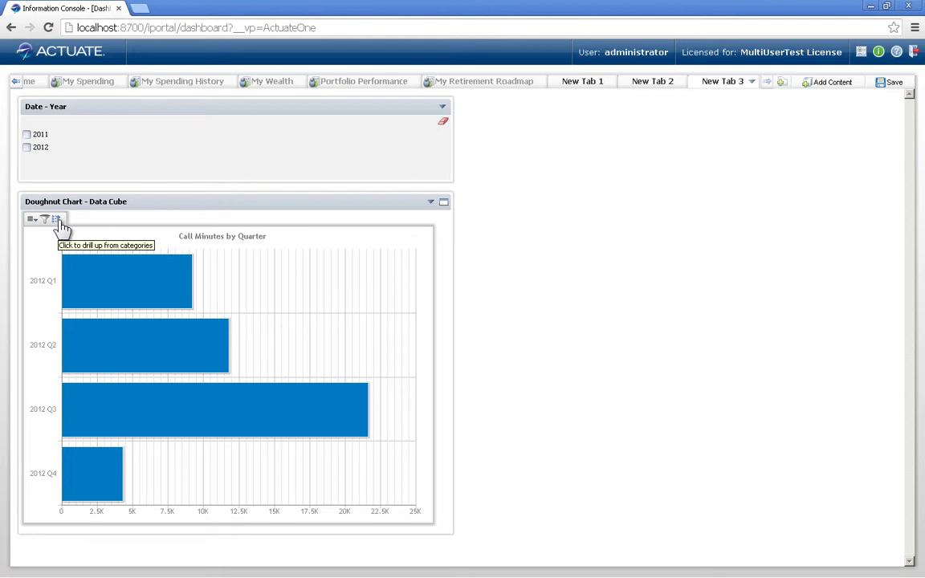
click(57, 220)
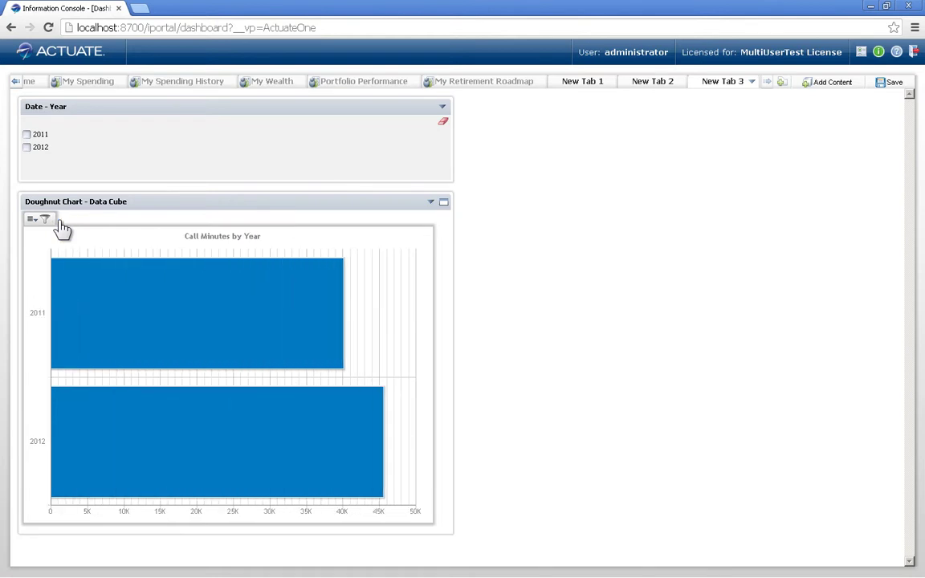
click(26, 135)
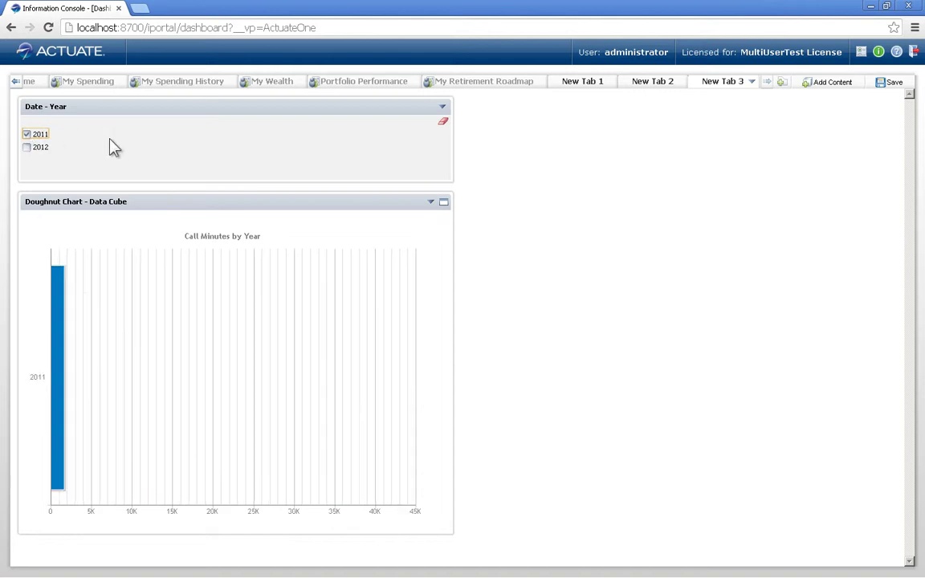
click(26, 147)
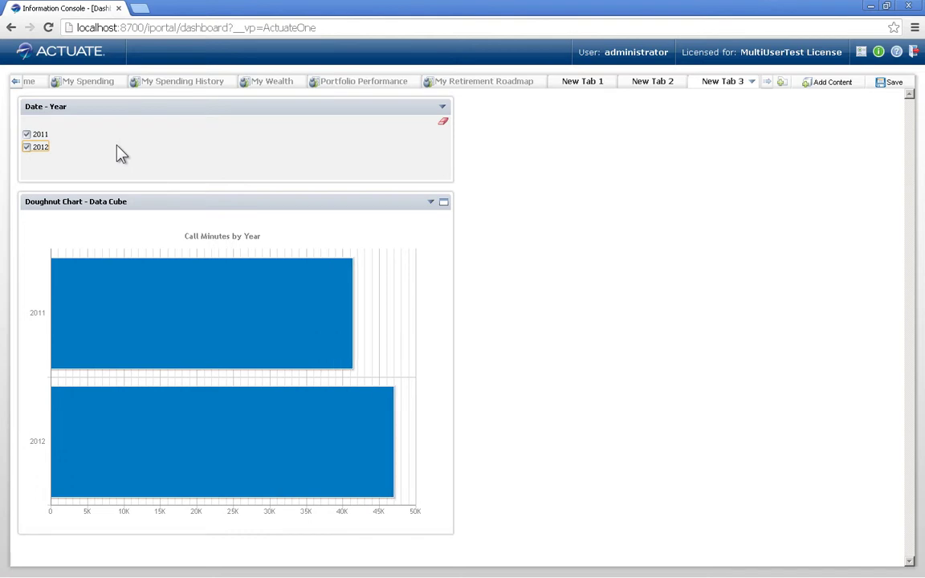
Step: Link the call-minutes chart to the Date - Year selector, keeping the [default] field
click(431, 206)
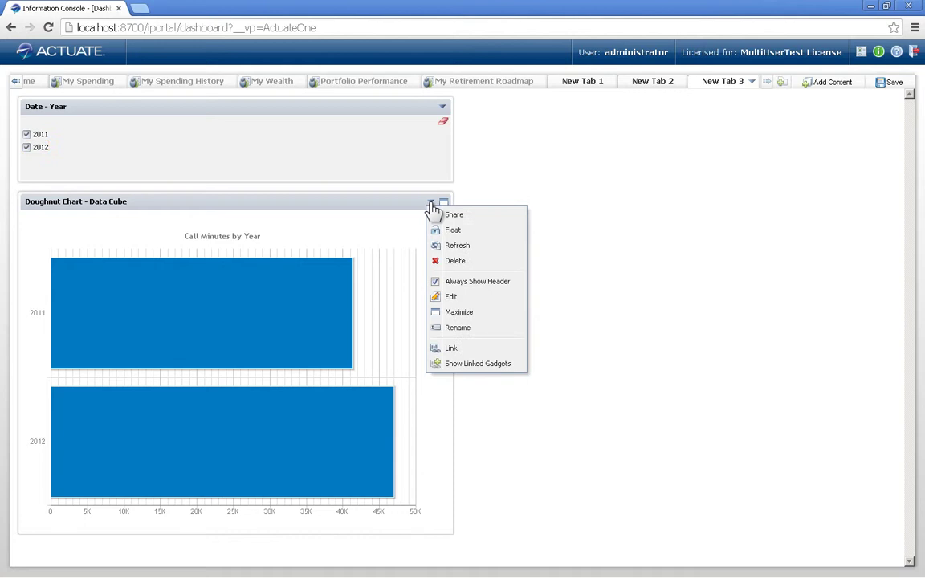
click(472, 353)
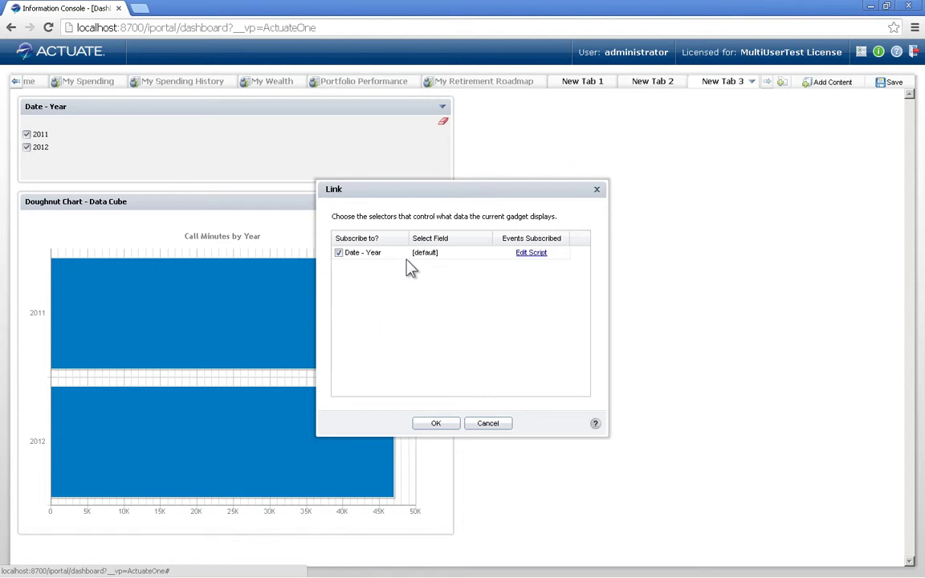
click(448, 253)
click(487, 253)
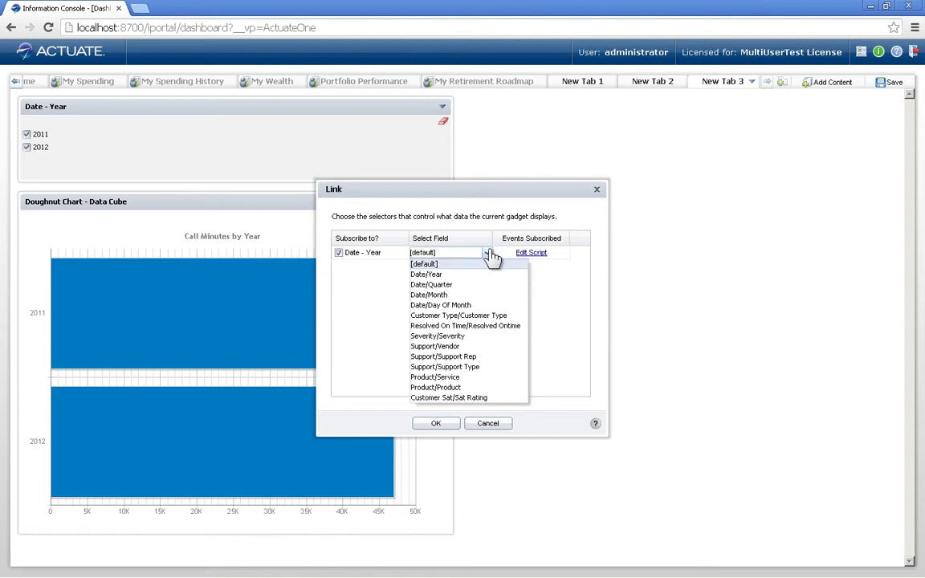
click(489, 254)
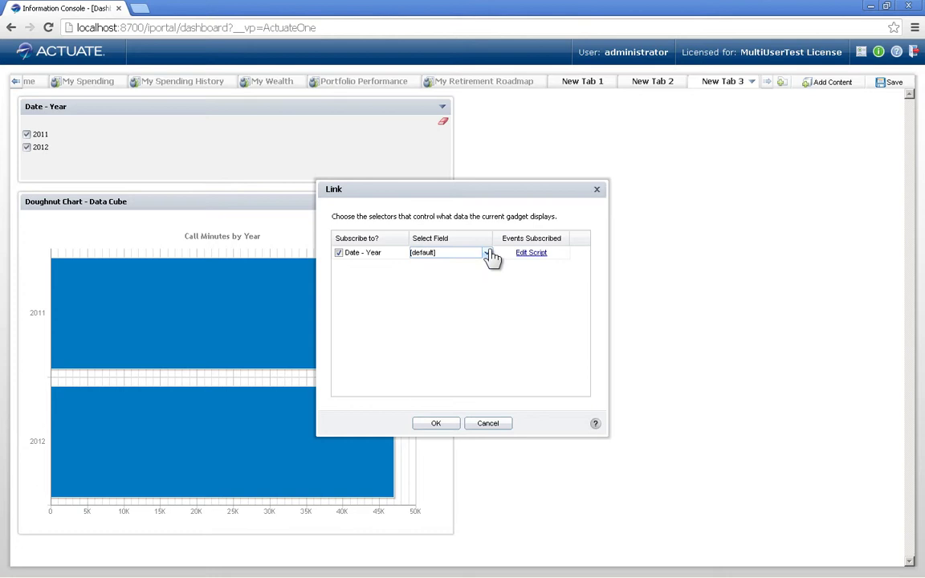
click(486, 426)
click(832, 83)
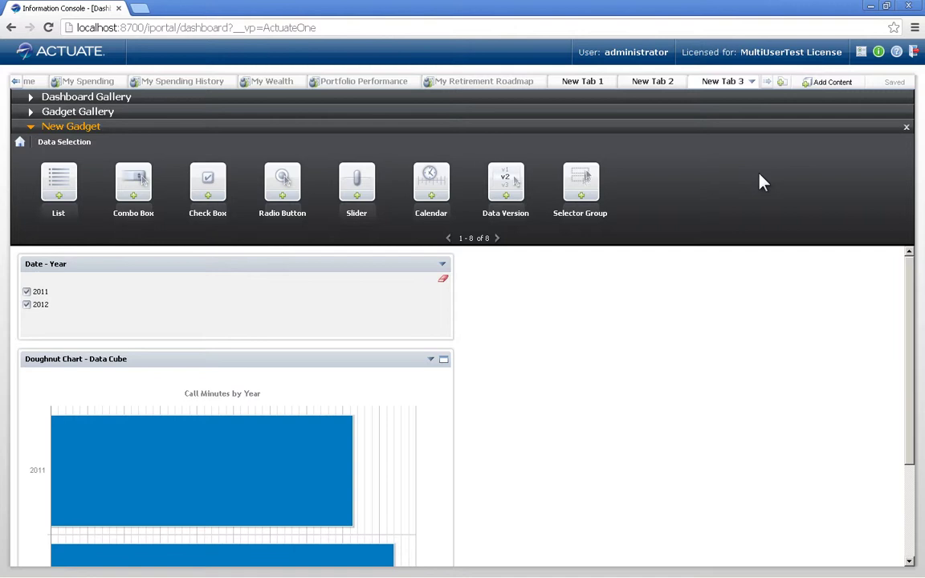
Step: Return to the top-level gadget categories and open the Extras folder
click(21, 142)
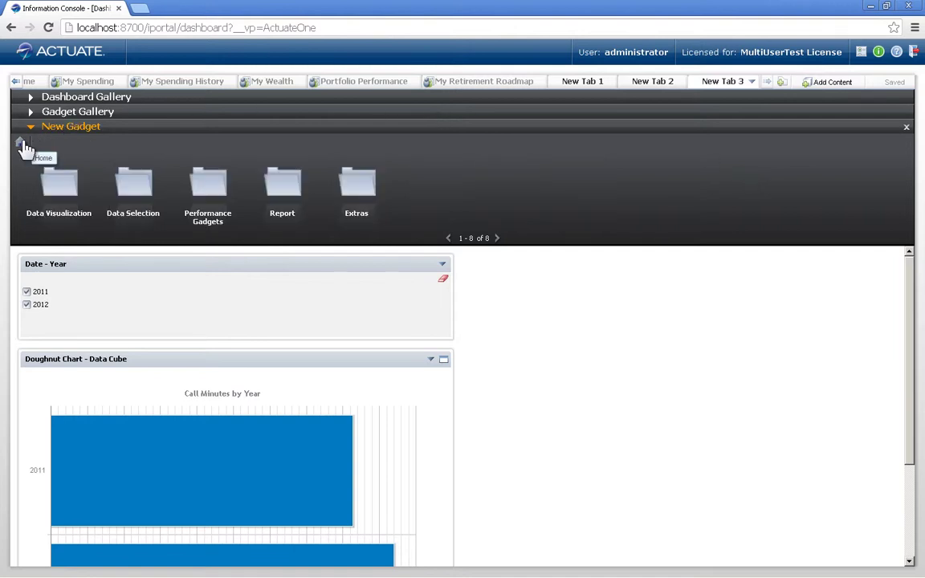
click(359, 186)
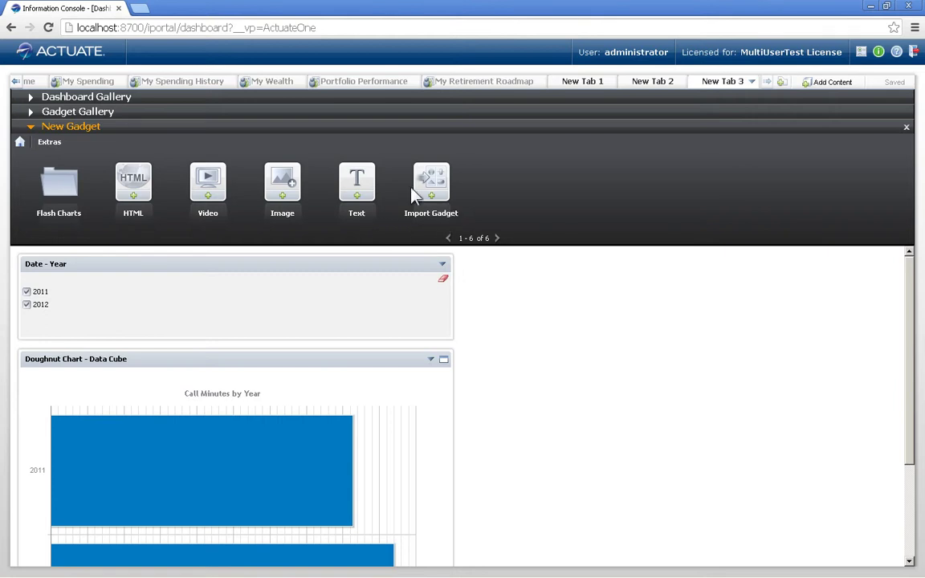
Step: Place the Calculator gadget right of the chart, review its settings without changes, and close the gallery
click(32, 113)
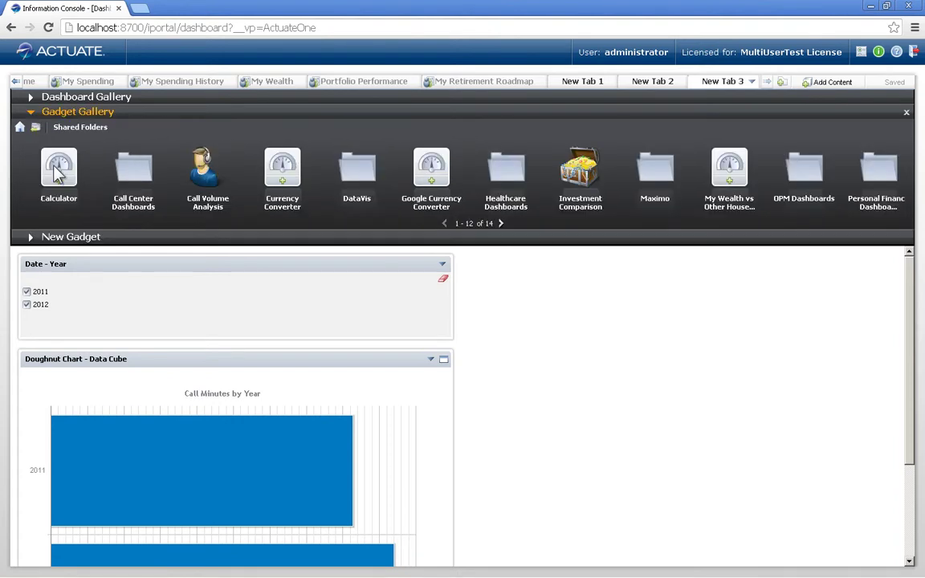
drag(59, 173, 607, 289)
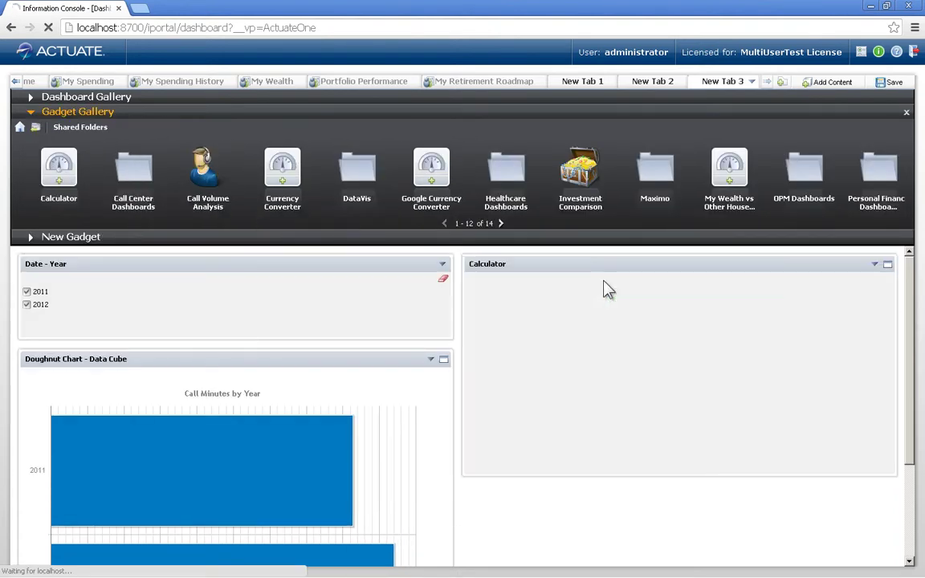
click(875, 266)
click(849, 362)
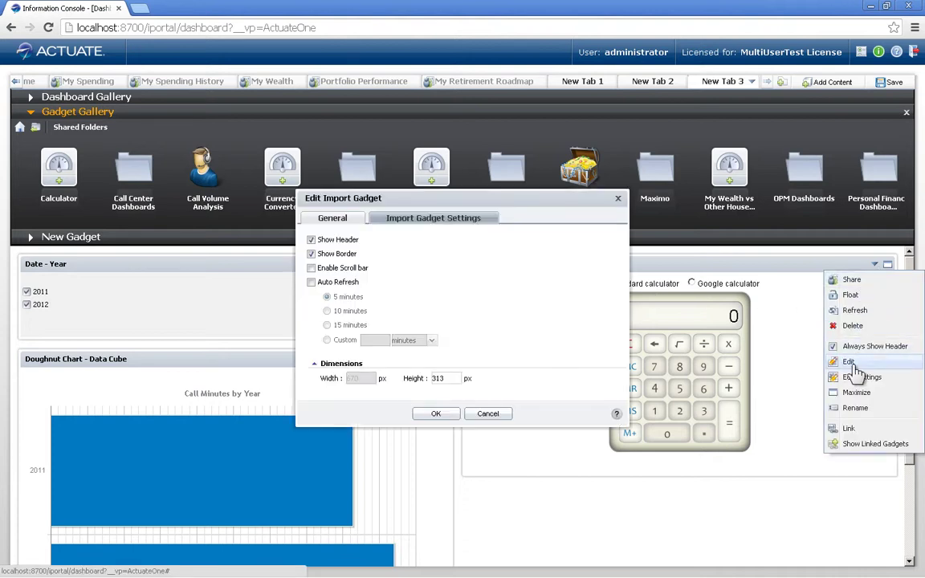
click(428, 219)
drag(566, 260, 371, 287)
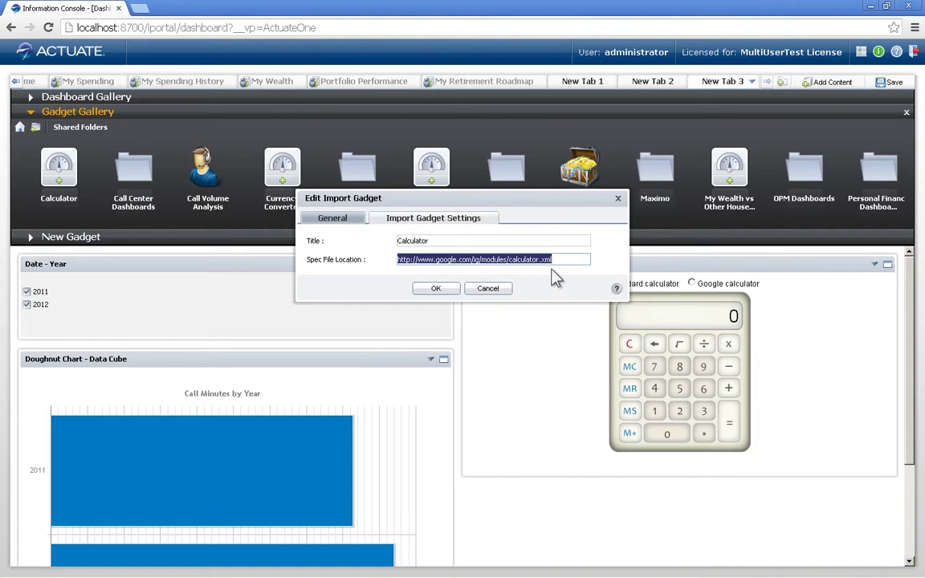
click(498, 292)
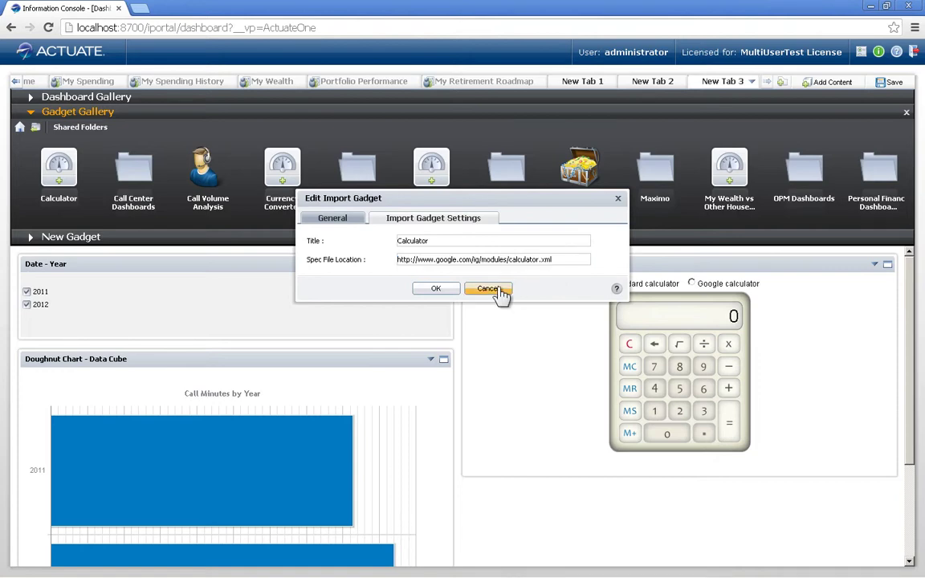
click(906, 113)
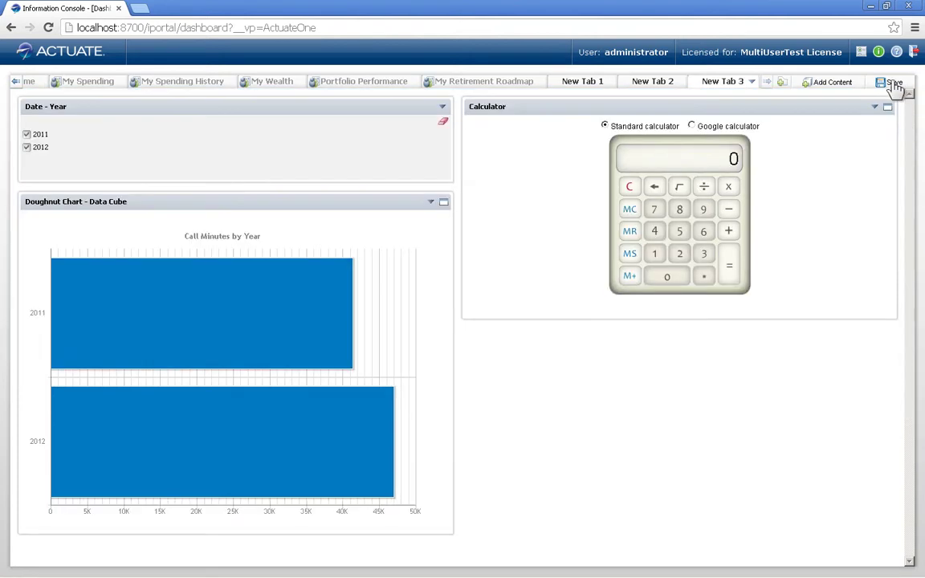
Step: Save the dashboard and rename tab New Tab 3 to 'Call Minutes with Calculator'
click(893, 82)
click(752, 83)
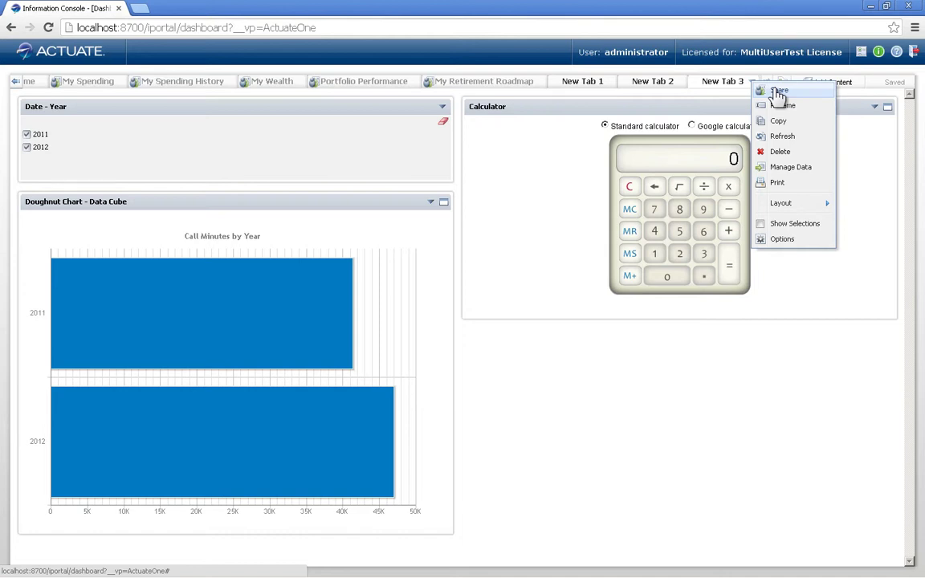
click(790, 106)
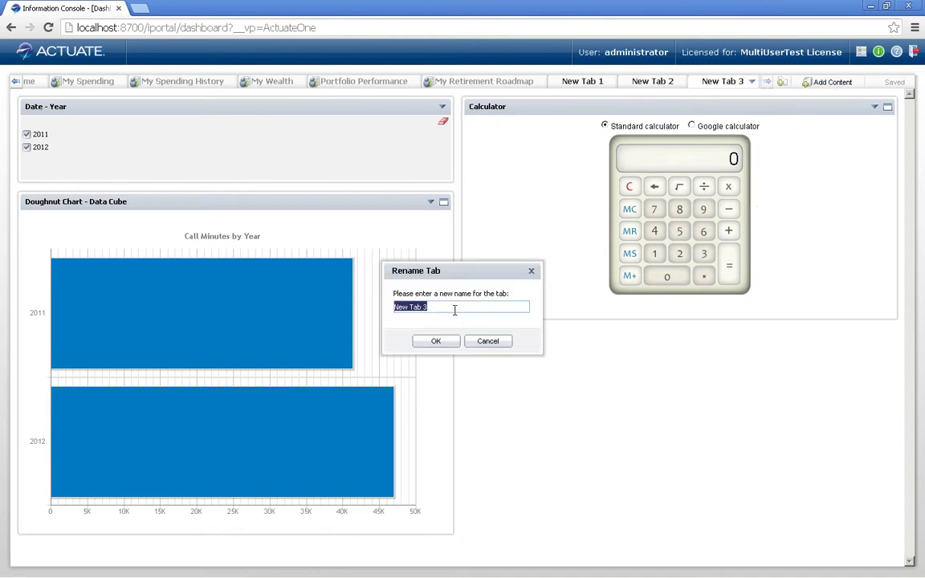
text(Call Minutes with Calculator)
click(437, 342)
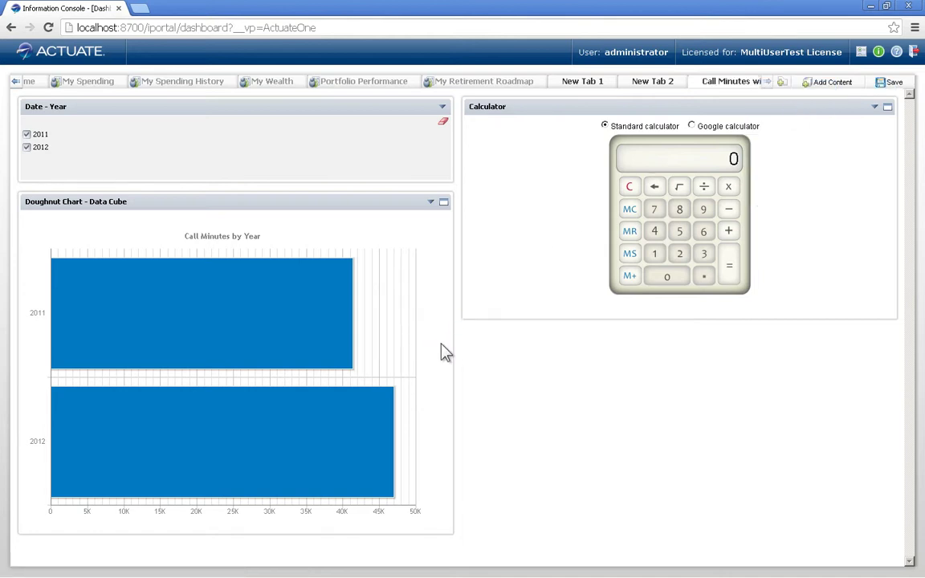
click(760, 88)
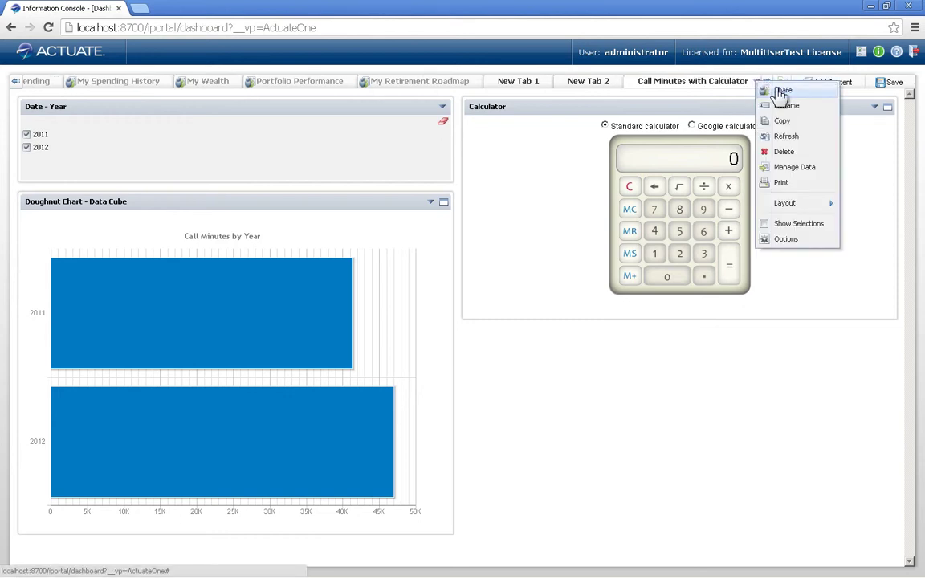
Step: Share the tab to Shared Folders after reviewing its General and Privilege settings
click(779, 92)
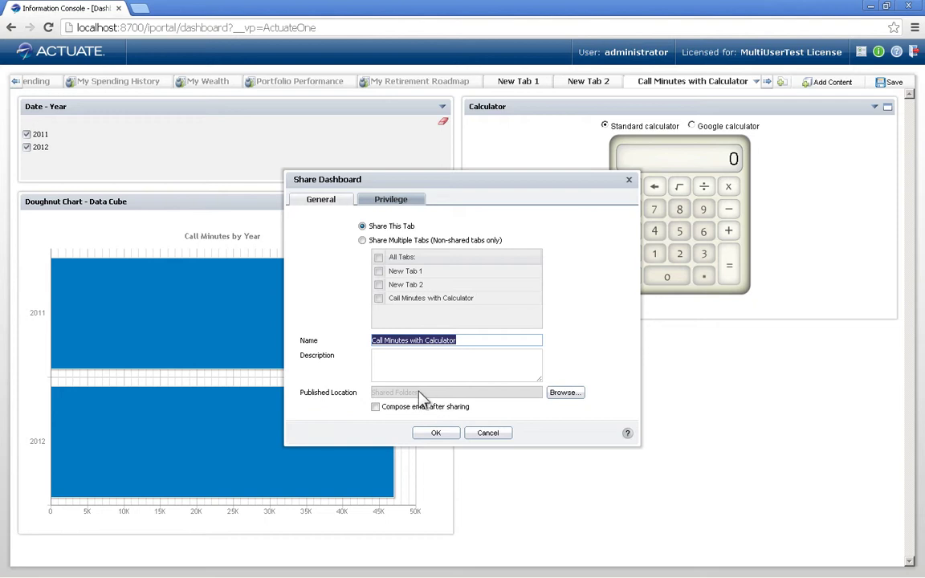
click(394, 202)
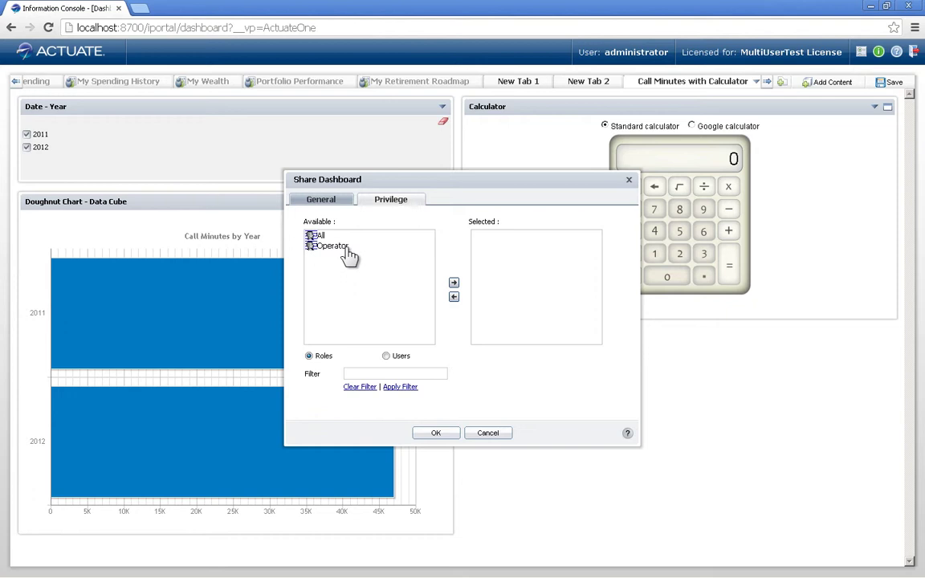
click(434, 433)
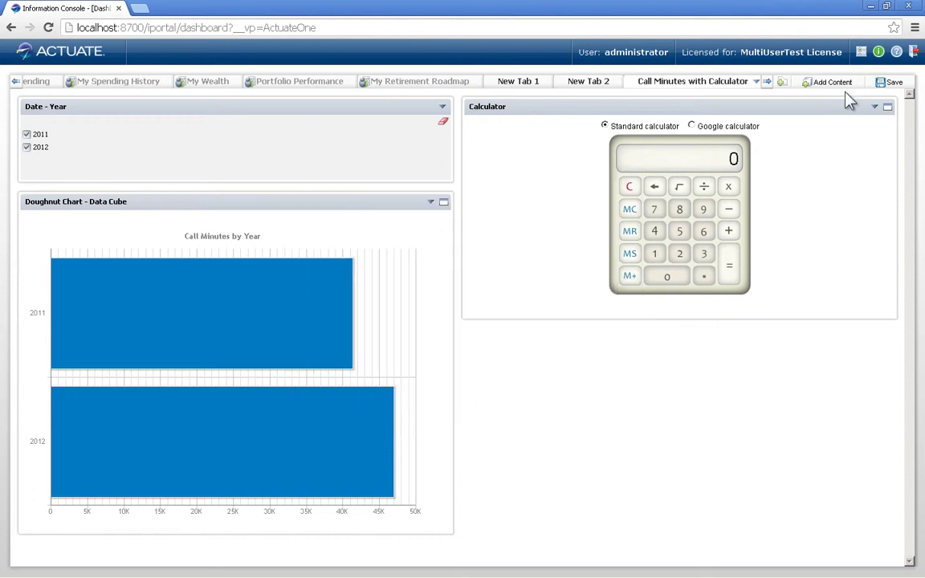
Step: Check the Dashboard Gallery for the shared tab, then bring up the Date - Year gadget's menu
click(821, 84)
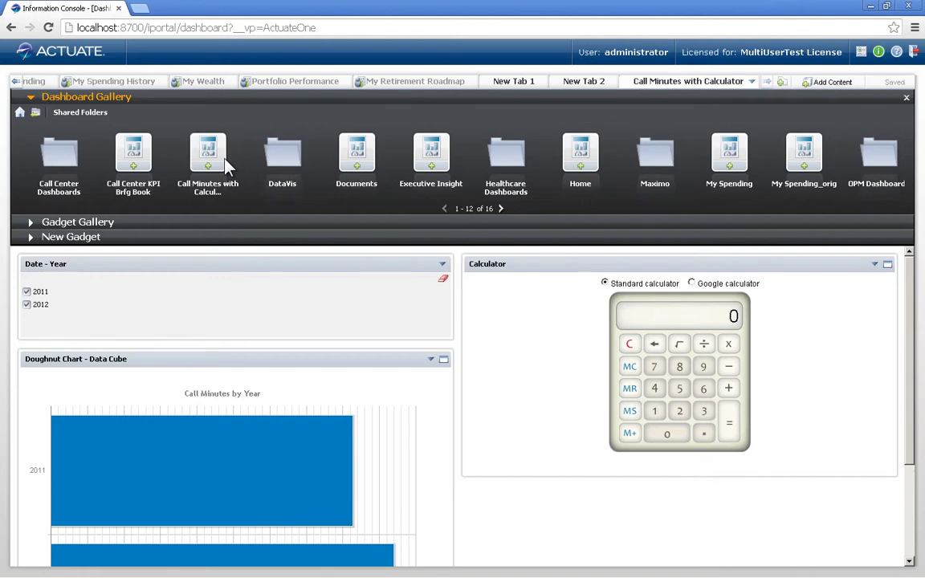
click(442, 265)
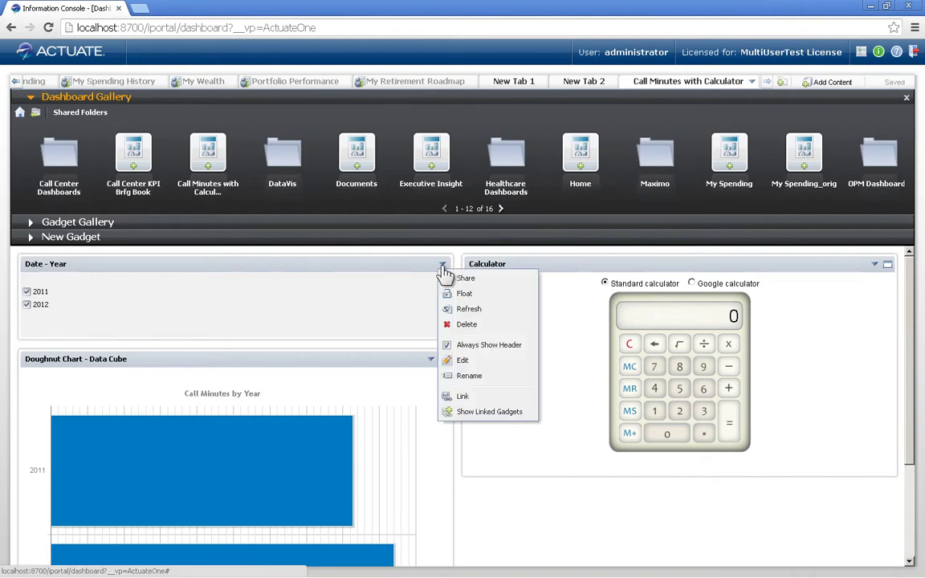